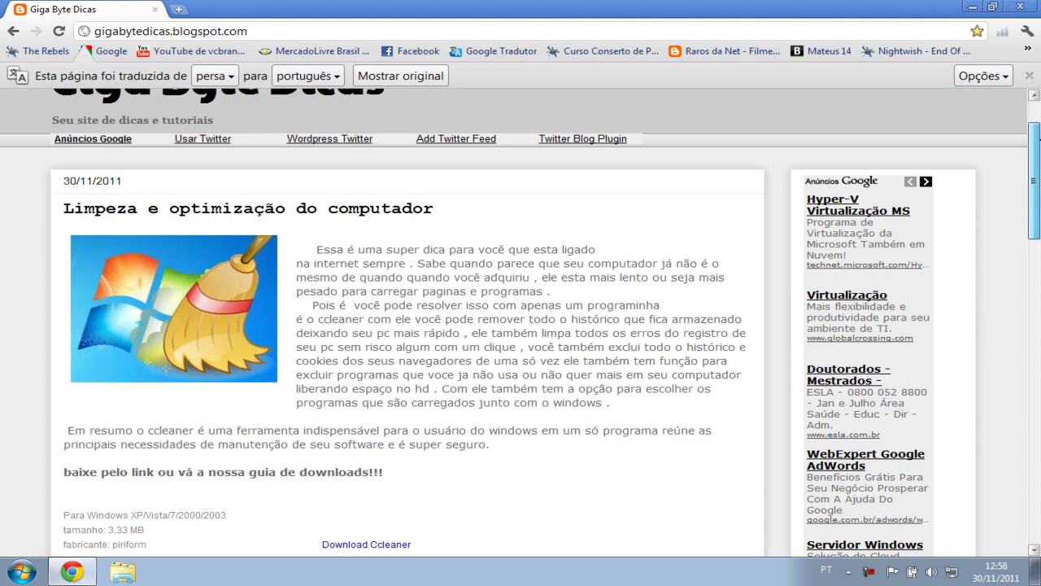
Close the browser window and launch CCleaner from the desktop.
left_click(1022, 6)
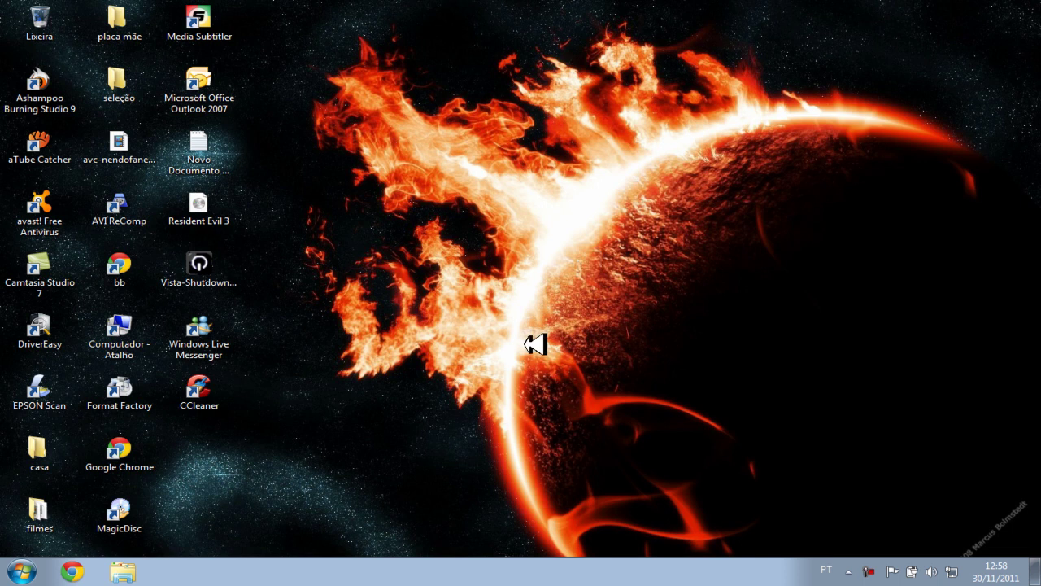
left_click_drag(225, 474, 265, 449)
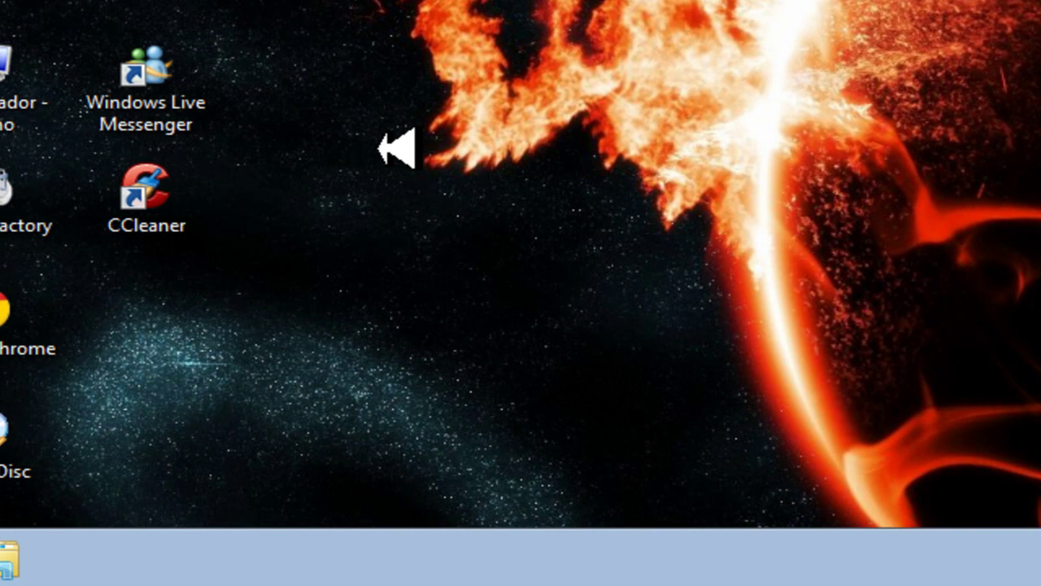
left_click(169, 216)
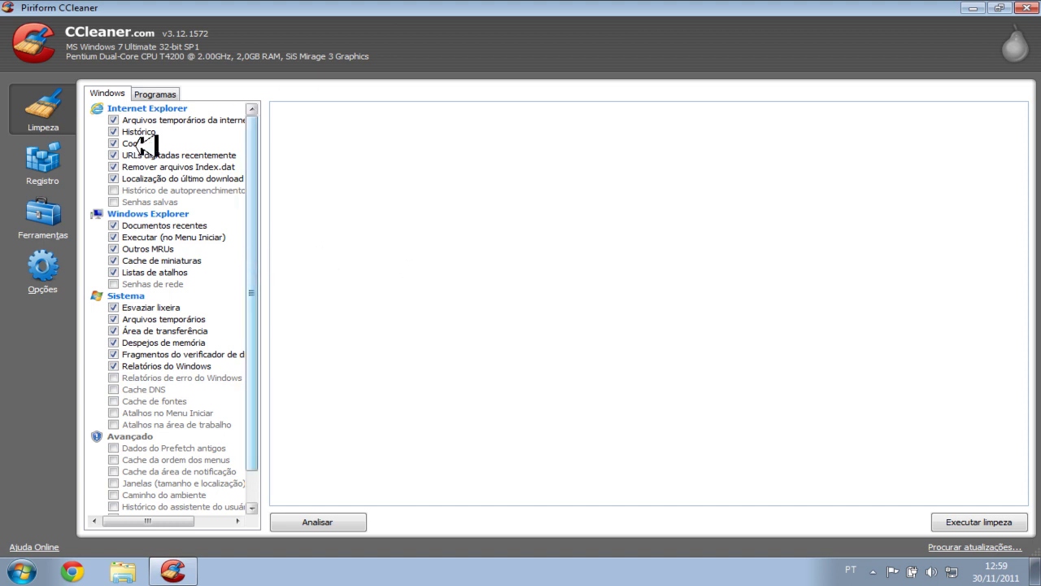
key("super")
key("super")
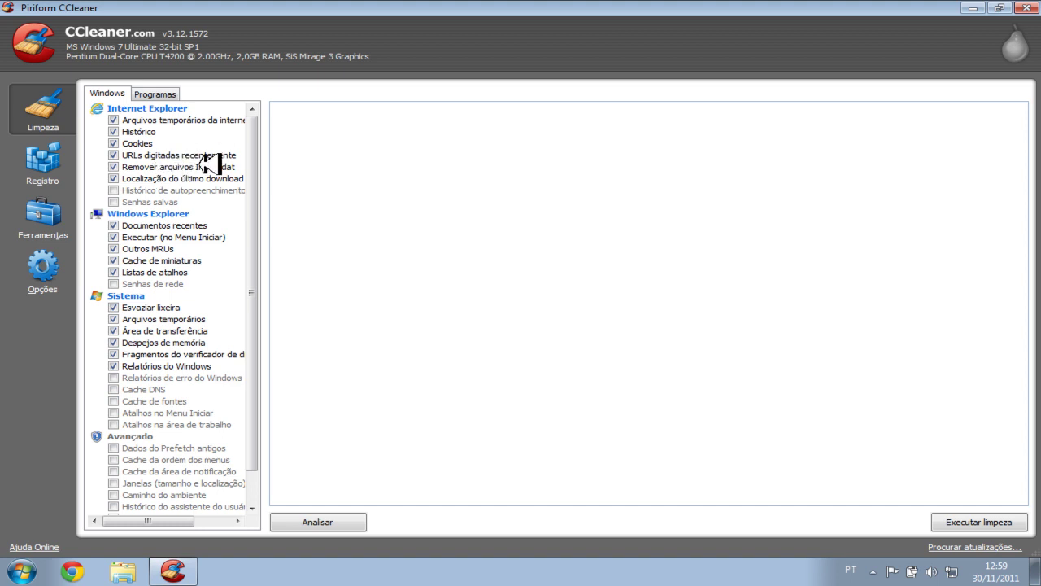
Review the cleanup items offered for Windows and for the installed programs, including the last download location option.
left_click(126, 178)
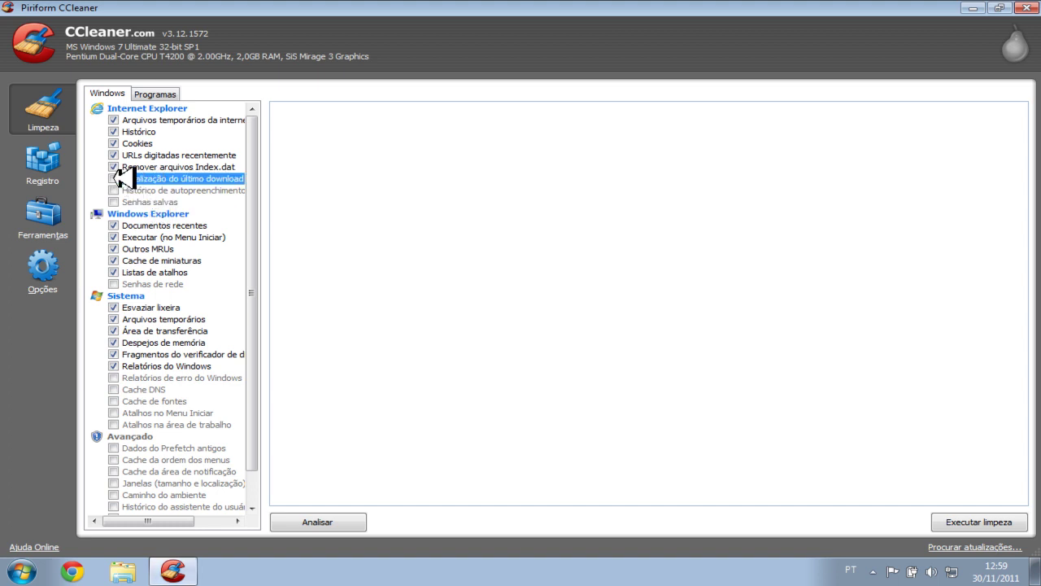
left_click(114, 178)
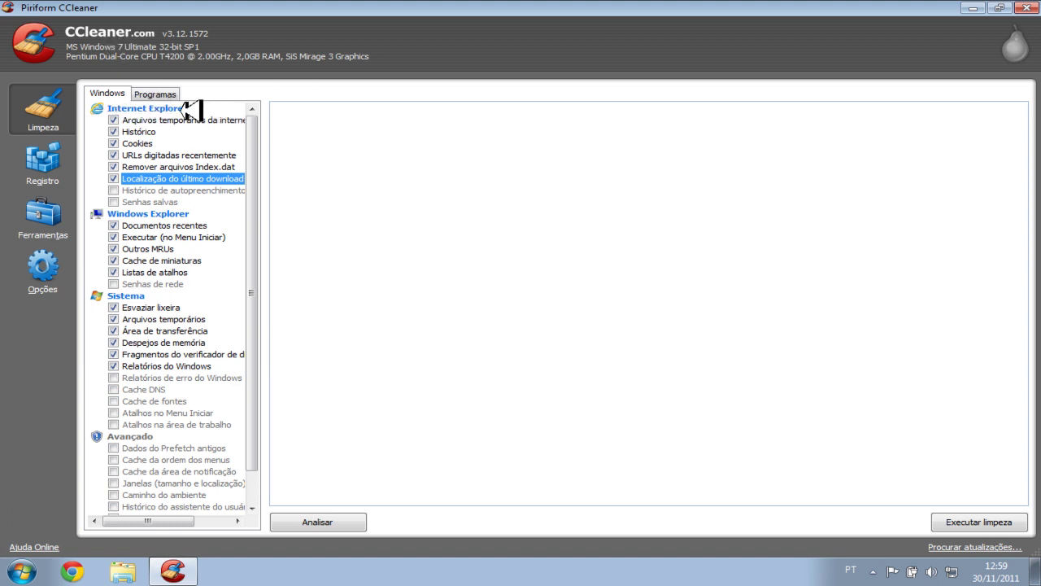
left_click(161, 93)
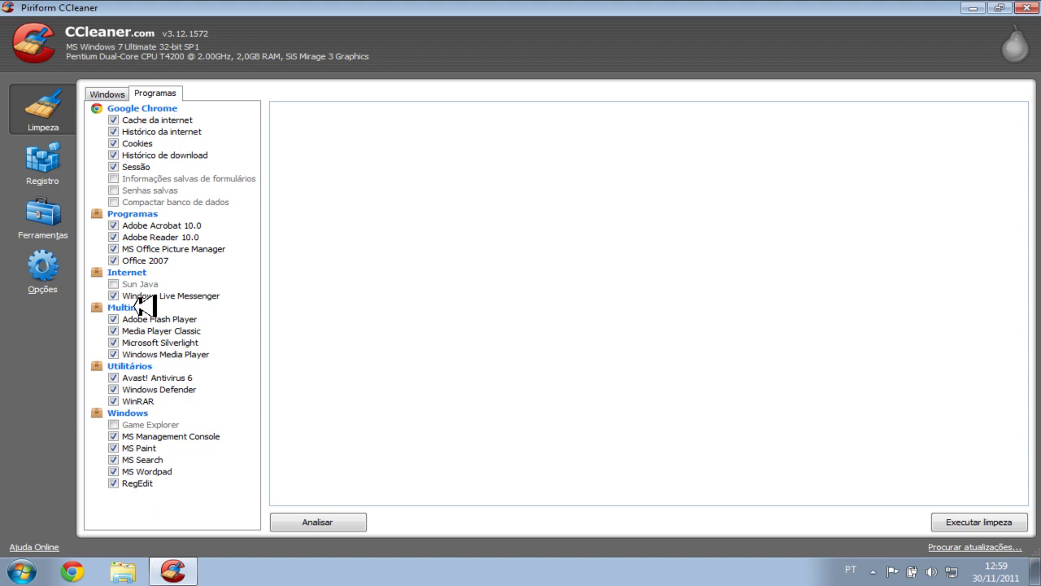
left_click(117, 93)
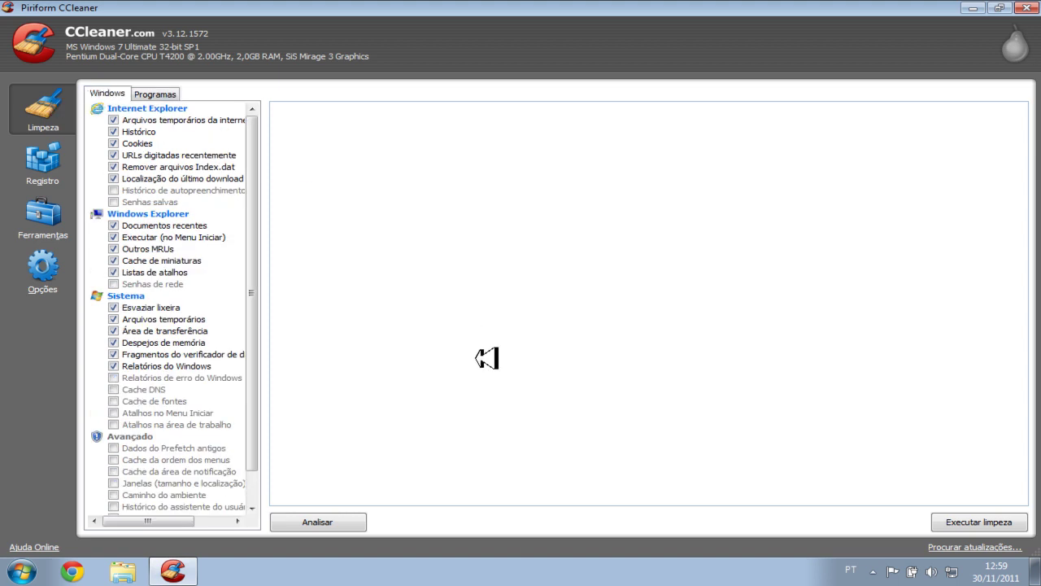
Analyse the ticked cleanup items, permanently remove the files found, and run the analysis again.
left_click(318, 521)
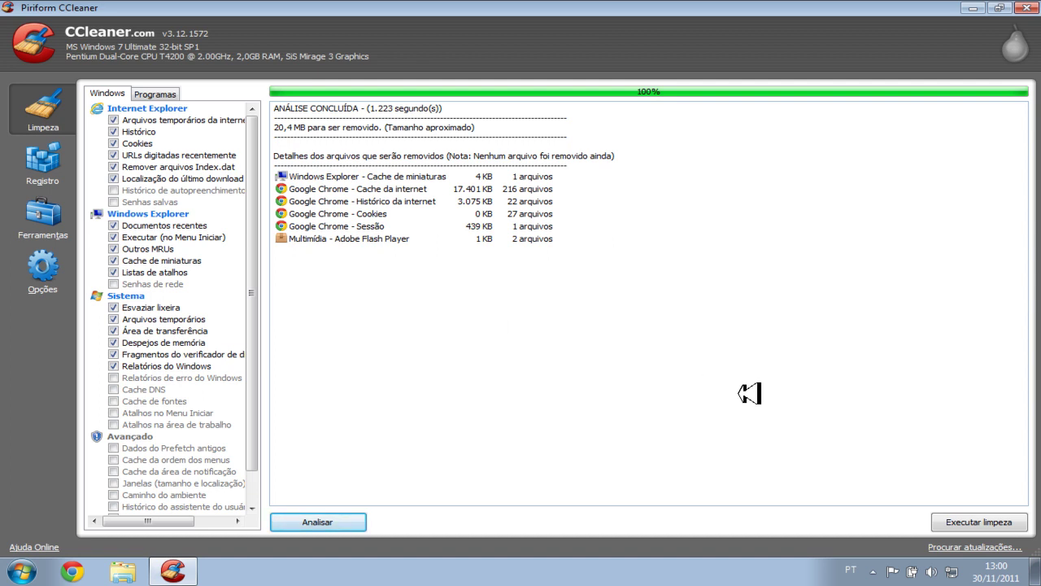
left_click(965, 523)
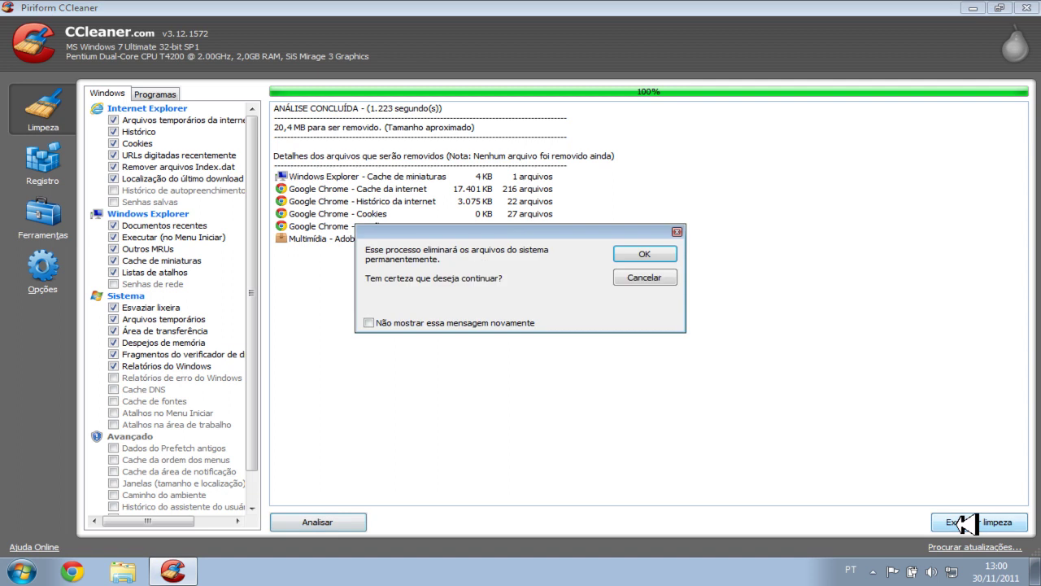
left_click(673, 253)
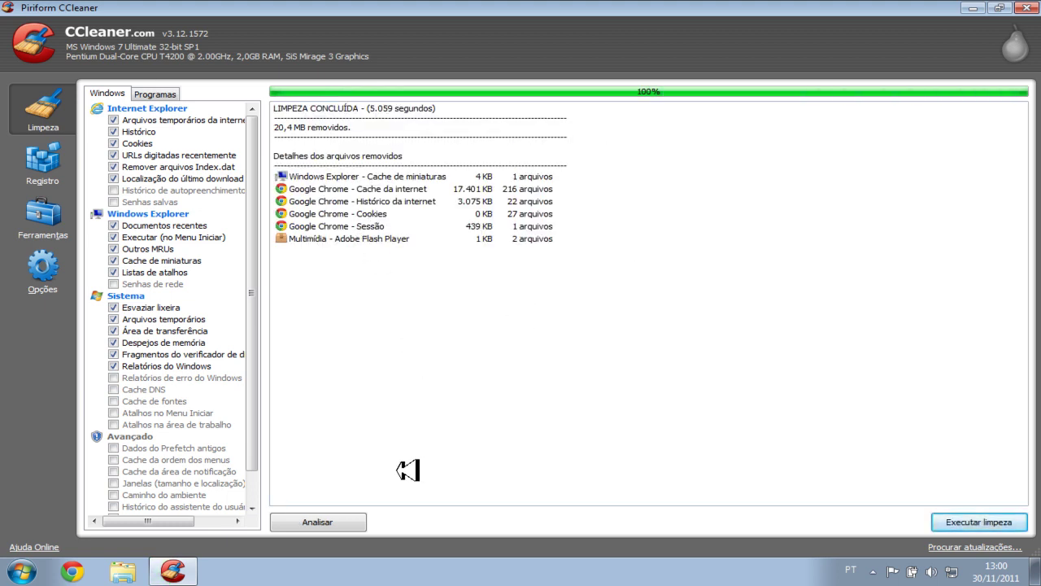
left_click(332, 521)
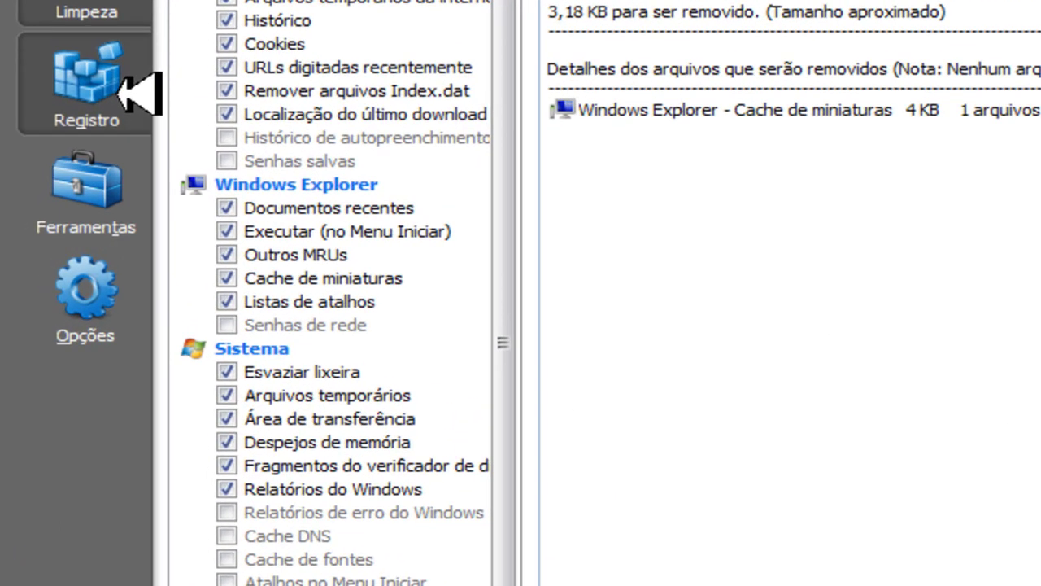
Scan the registry for errors with all registry cleaner categories ticked, and repeat the scan.
left_click(140, 93)
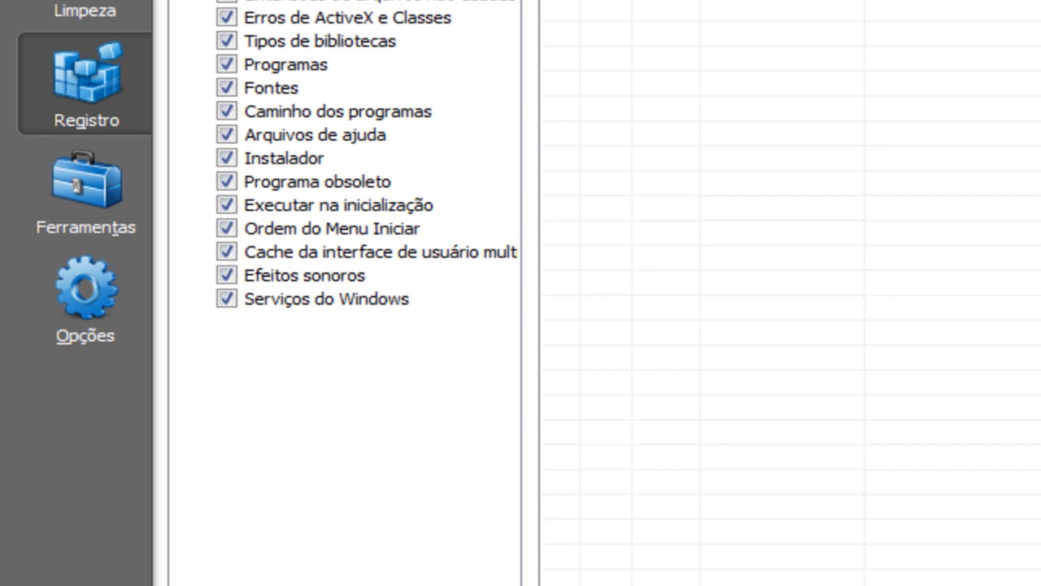
left_click(204, 551)
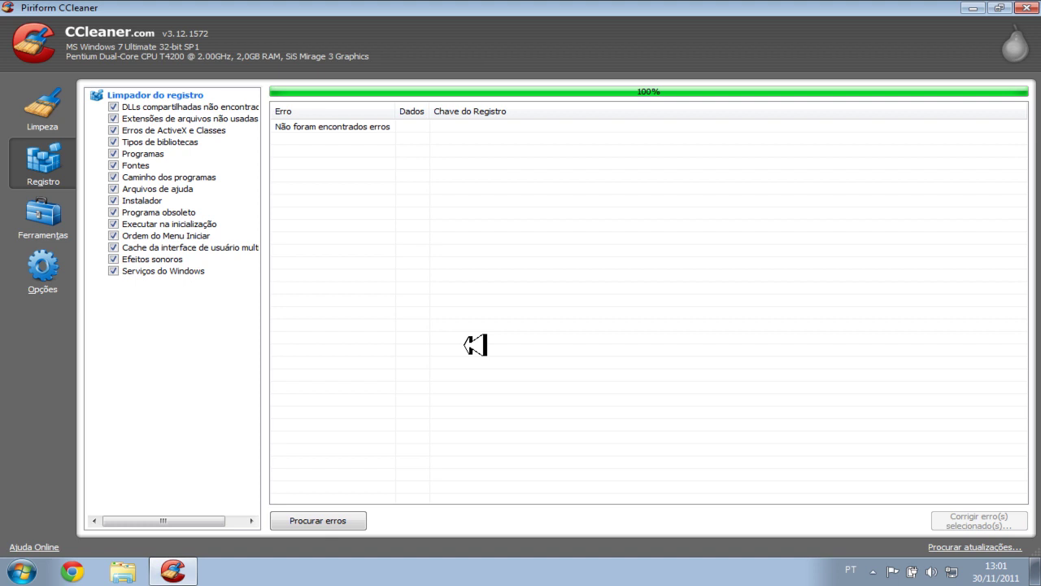
left_click(333, 520)
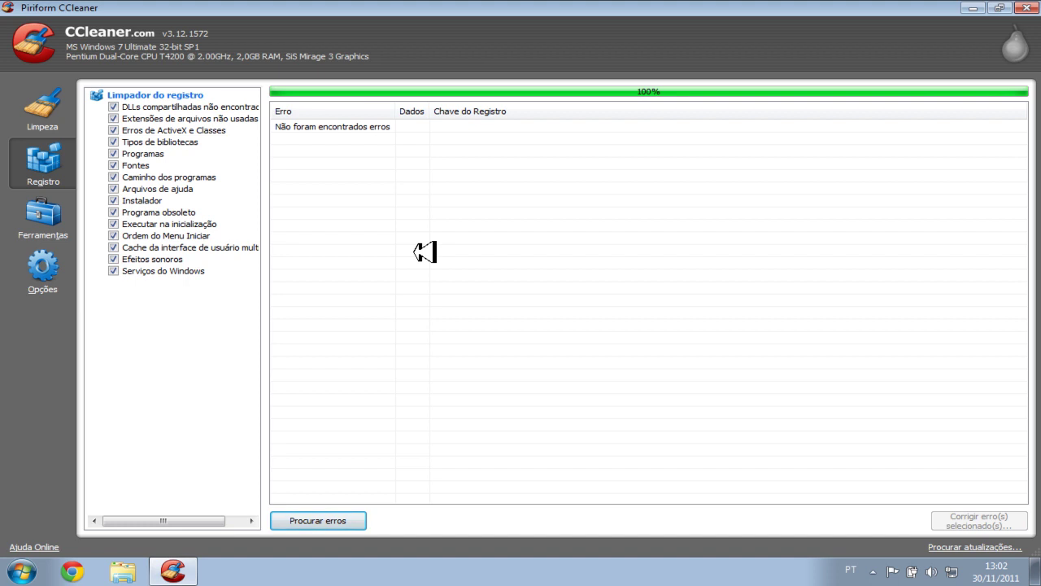
View the list of uninstallable programs and select DivXLand Media Subtitler, followed by AviSynth 2.5.
left_click(33, 213)
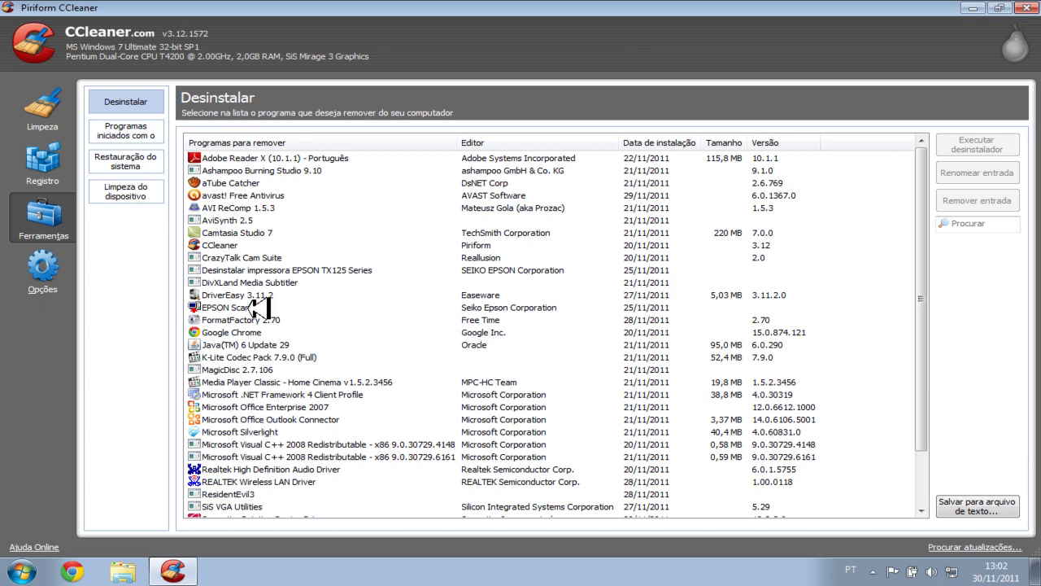
left_click(242, 283)
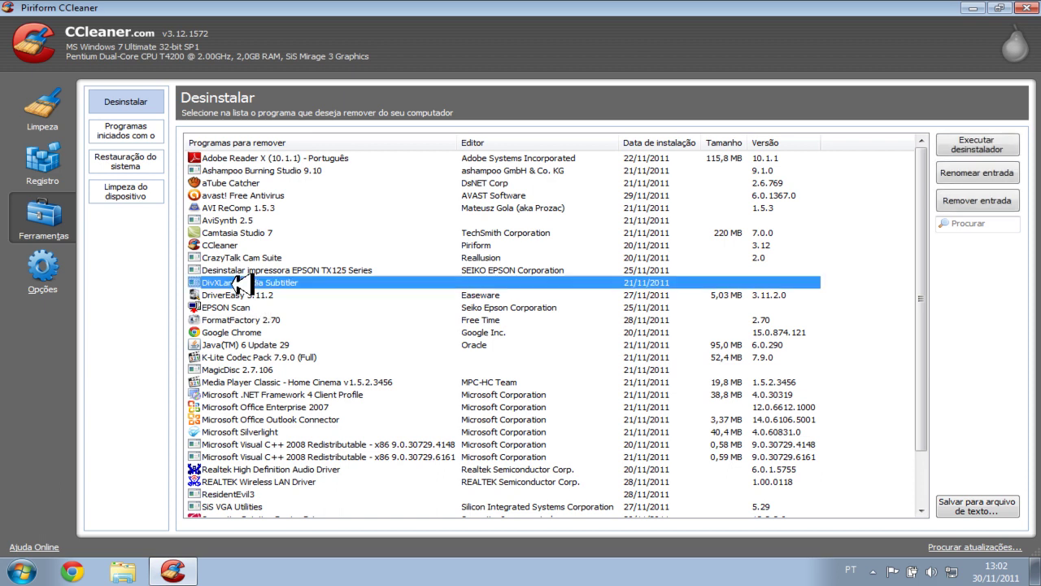
left_click(973, 146)
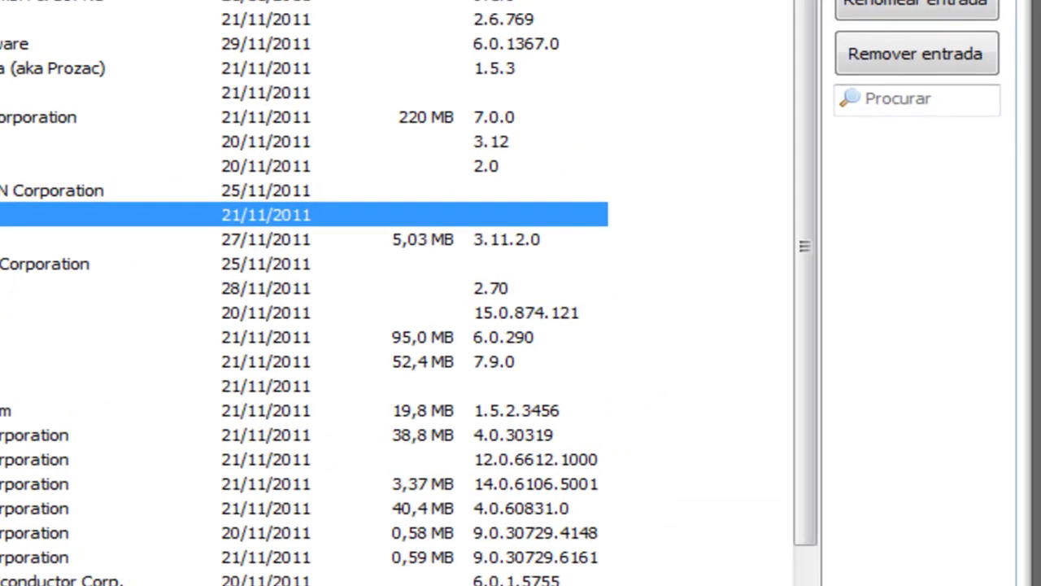
left_click(597, 91)
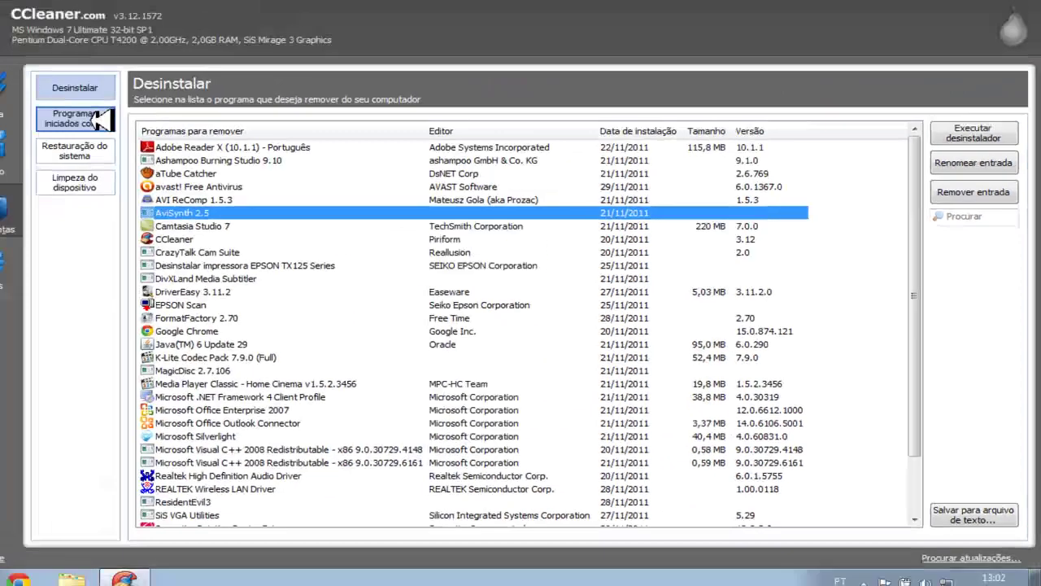
Examine the programs that start with the system, highlighting the avast and RtHDVCpl entries.
left_click(145, 131)
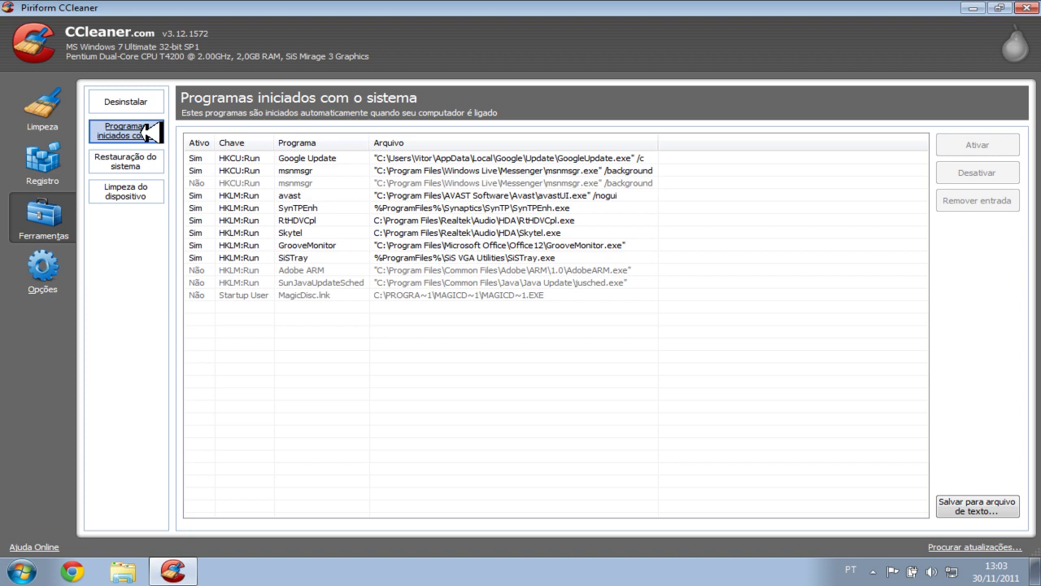
left_click_drag(342, 364, 309, 327)
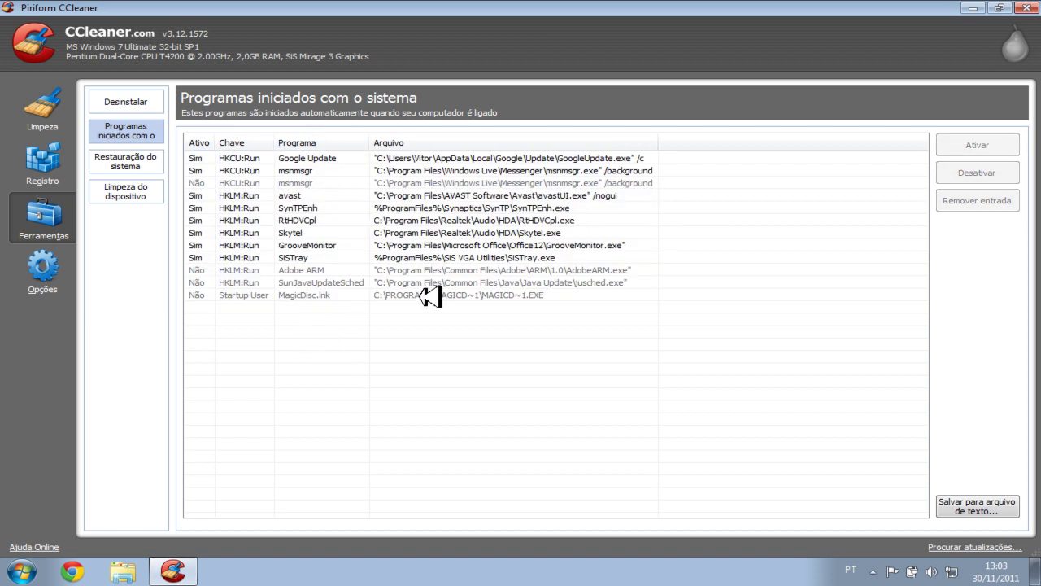
left_click(411, 271)
left_click(397, 304)
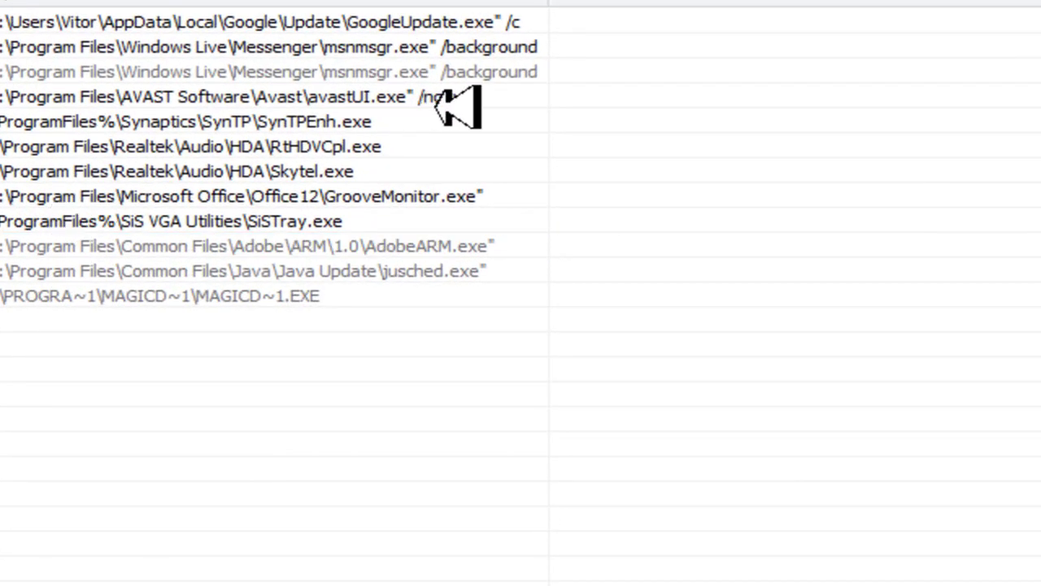
left_click(393, 91)
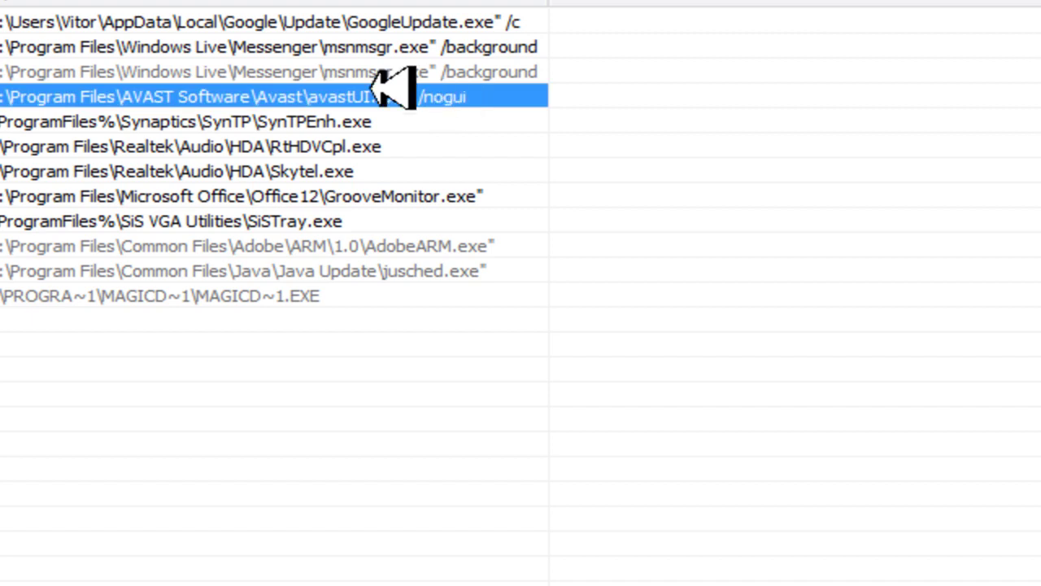
left_click(155, 144)
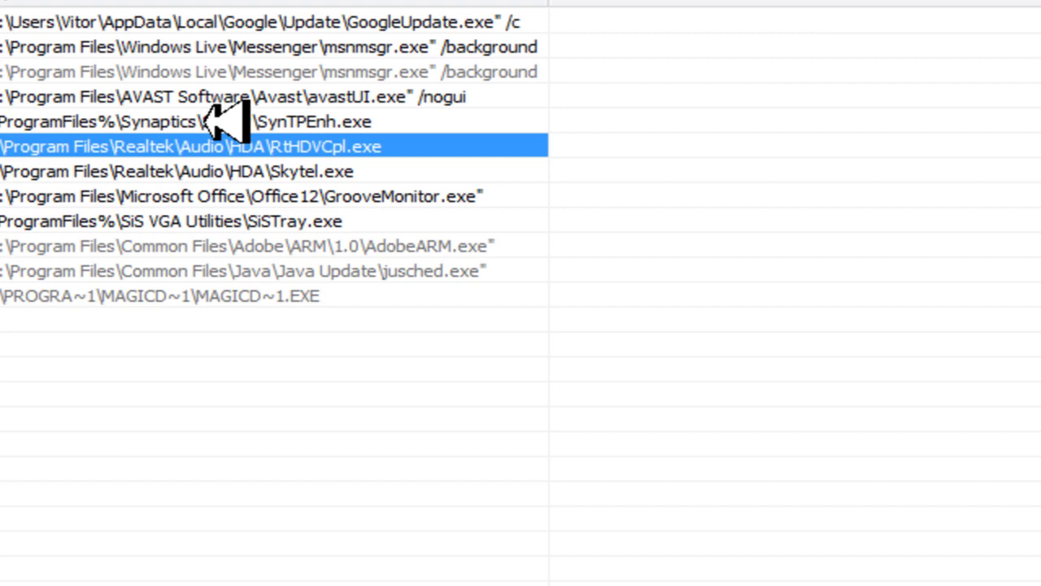
left_click(593, 207)
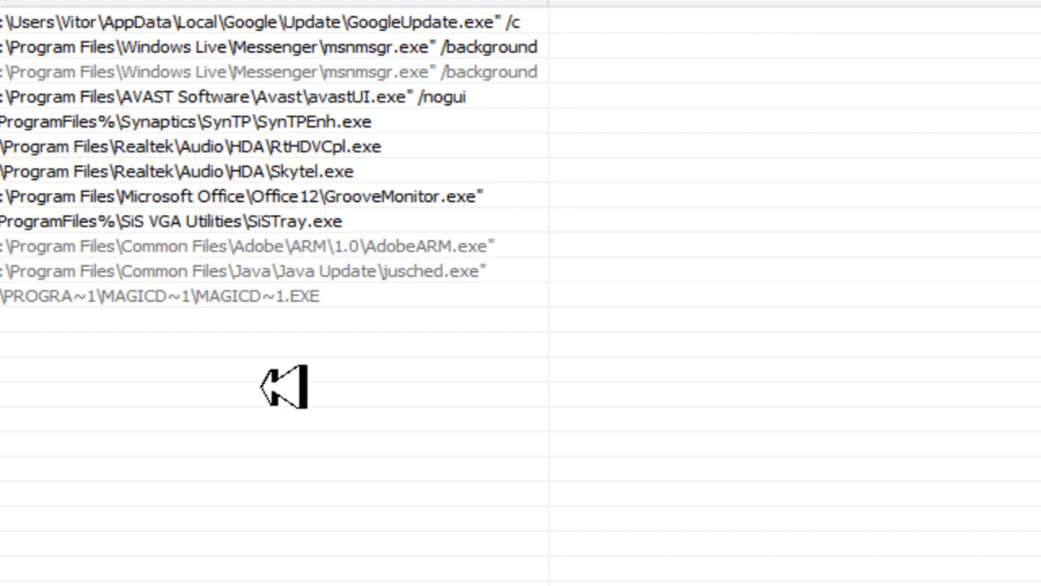
Enable the MagicDisc.lnk startup entry and disable it again.
left_click(147, 296)
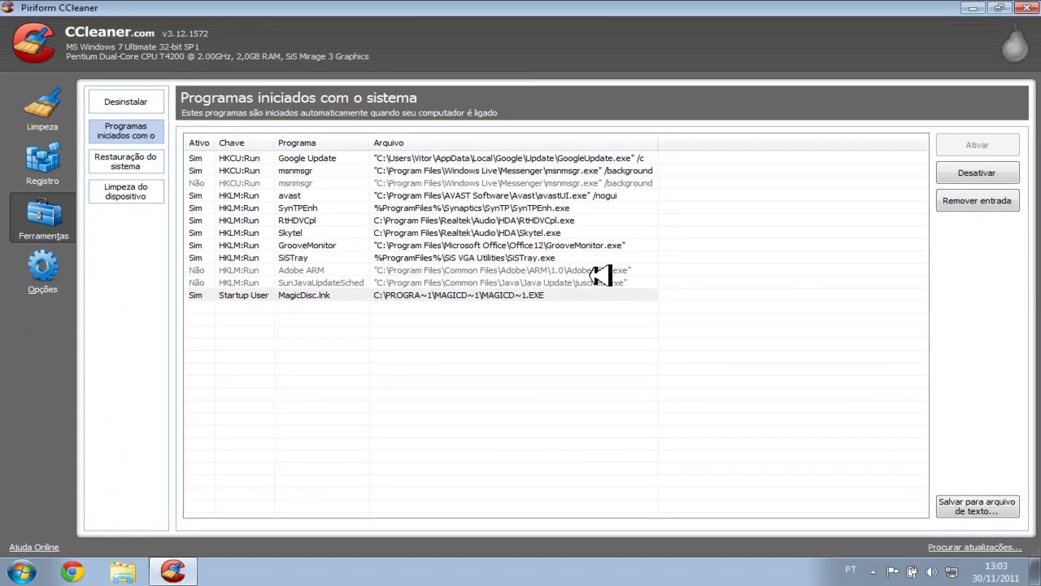
left_click(433, 293)
left_click(977, 173)
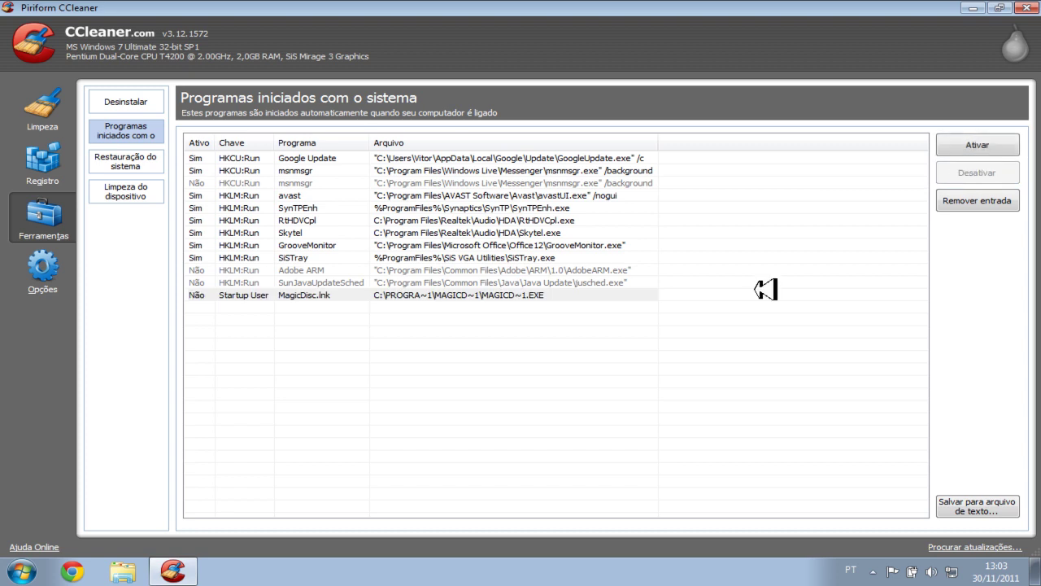
left_click(426, 294)
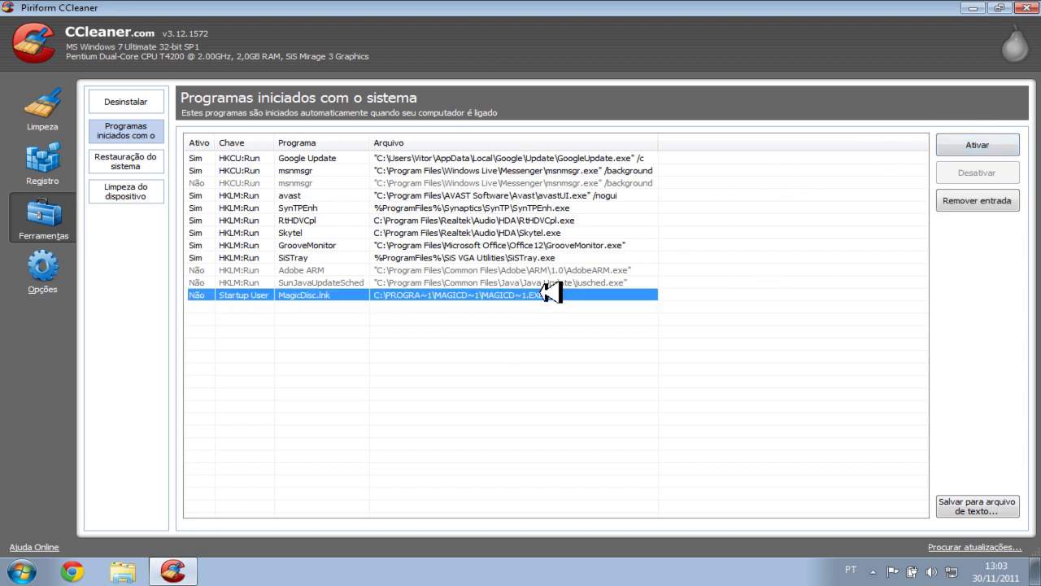
left_click(946, 138)
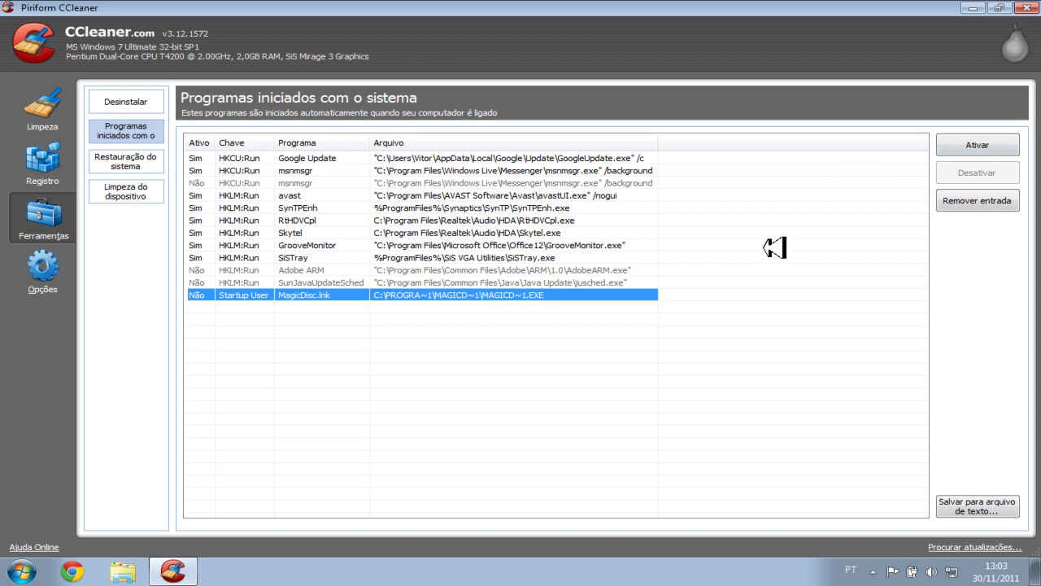
Disable the active msnmsgr entry so Windows Live Messenger does not start with the system.
left_click(466, 245)
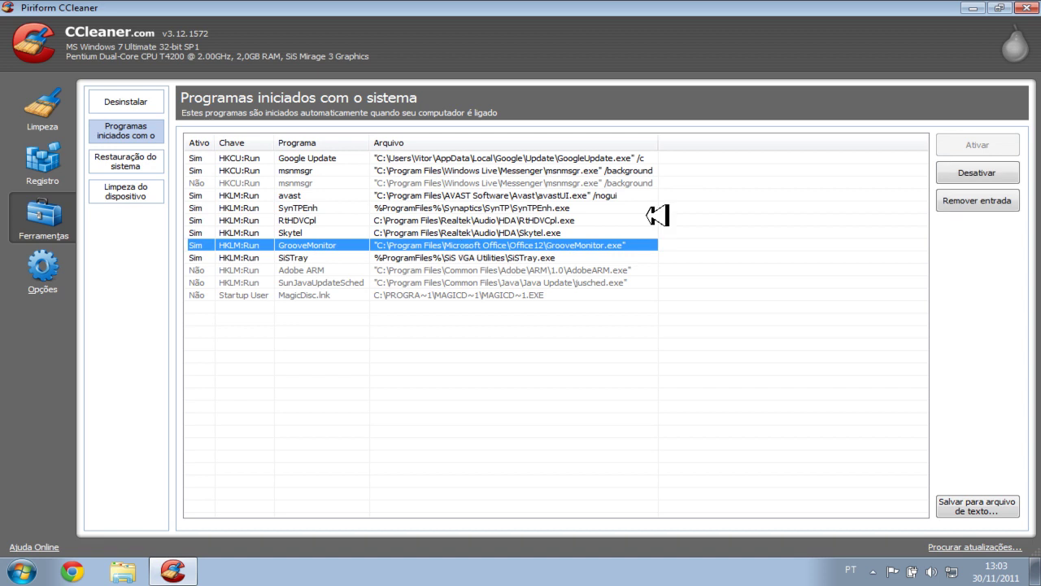
left_click(976, 171)
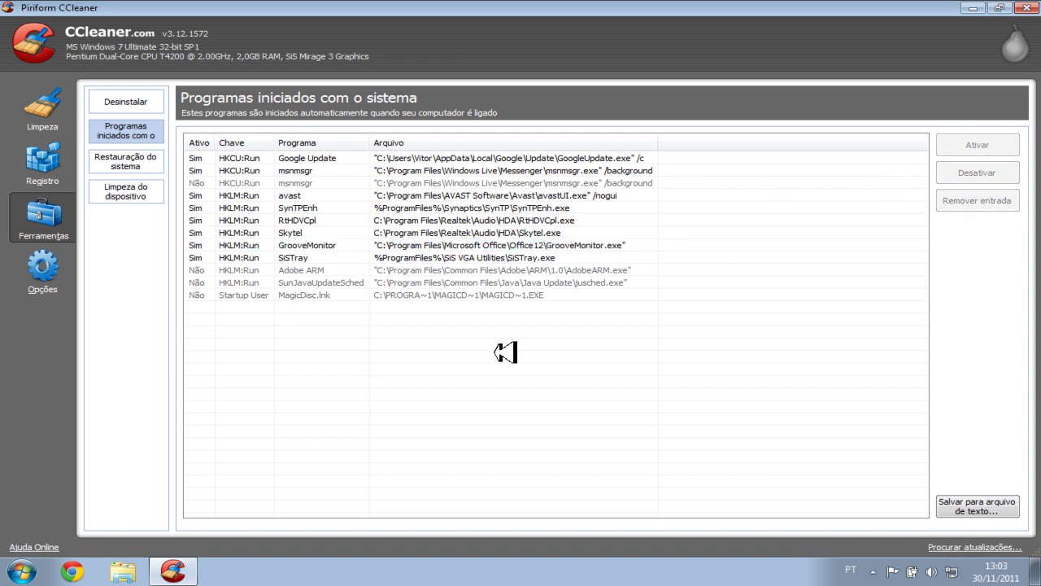
left_click(581, 171)
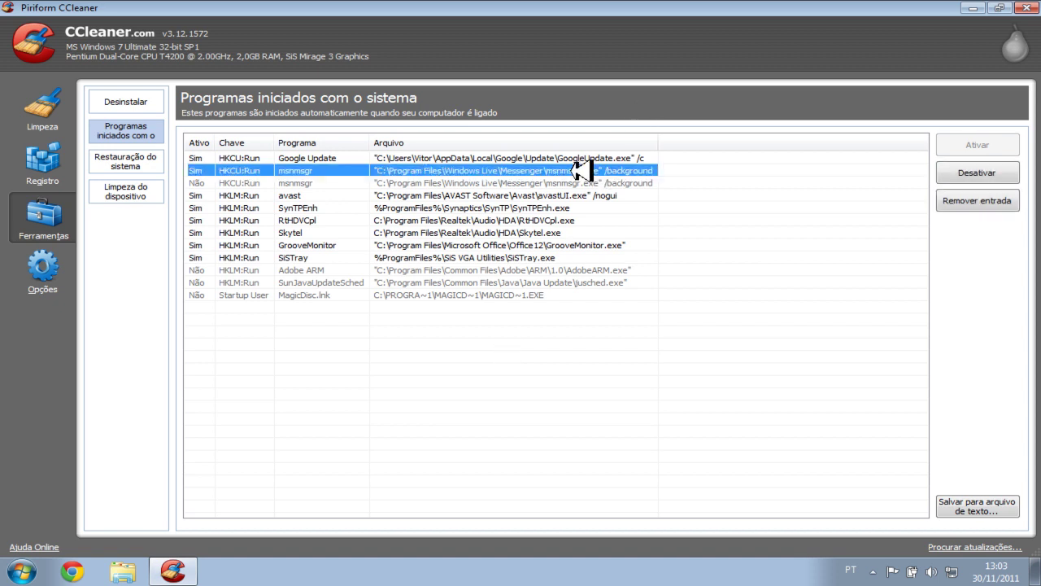
left_click(968, 173)
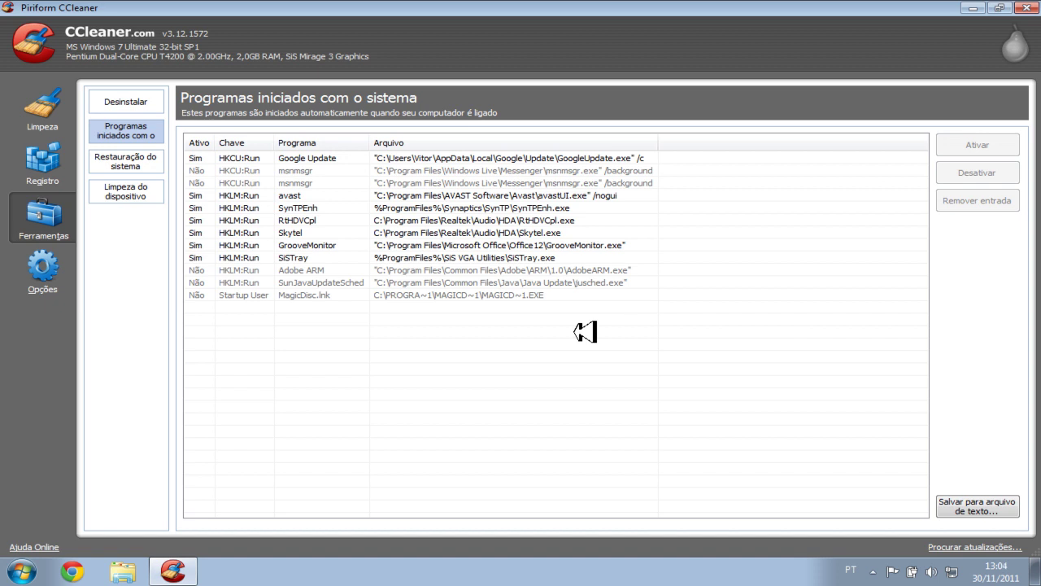
View the system restore points and select the Adobe Reader X (10.1.0) point dated 22/11/2011.
left_click(129, 168)
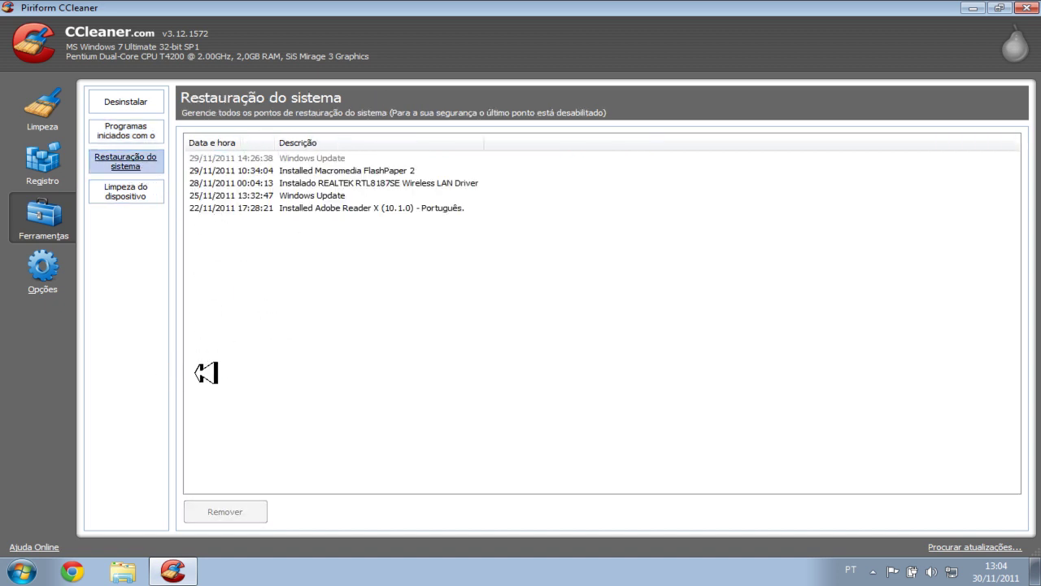
left_click(271, 209)
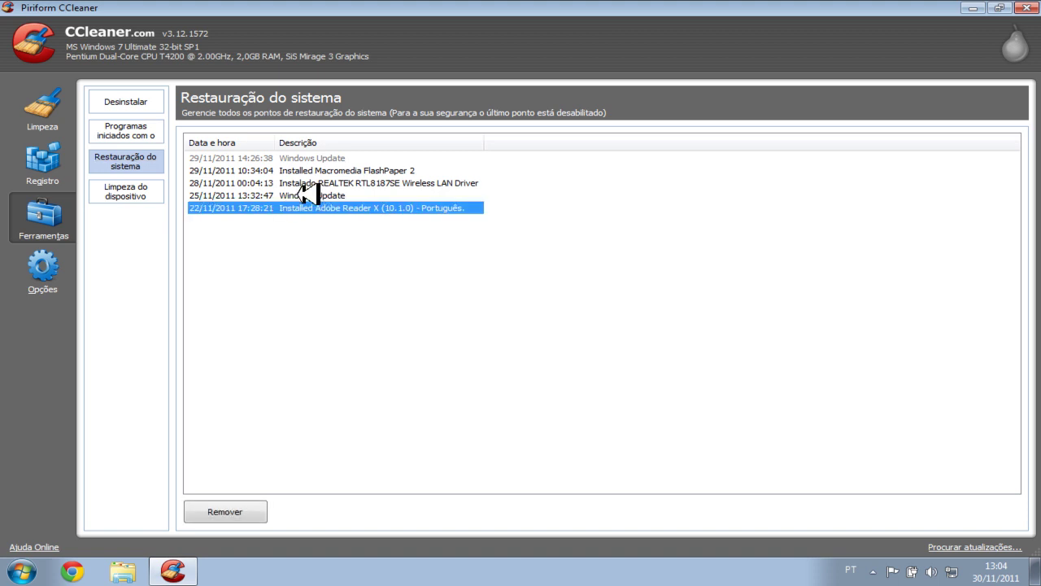
Select the Windows Update restore point dated 25/11/2011 in the restore points list.
left_click(307, 195)
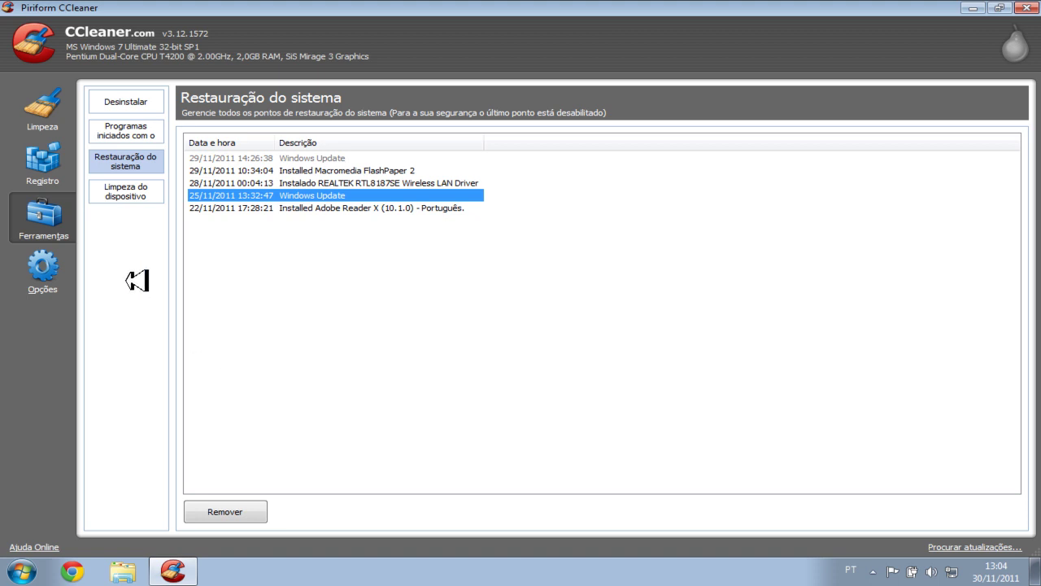
Examine the drive wiper's choices for what to wipe, and select and deselect Disco Local (C:) as the target drive.
left_click(134, 199)
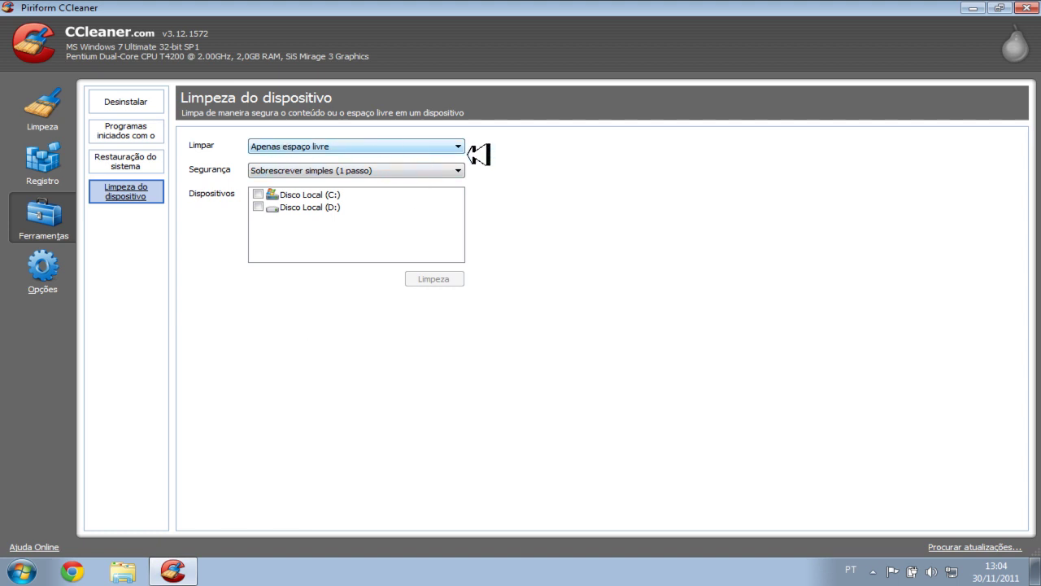
left_click(460, 147)
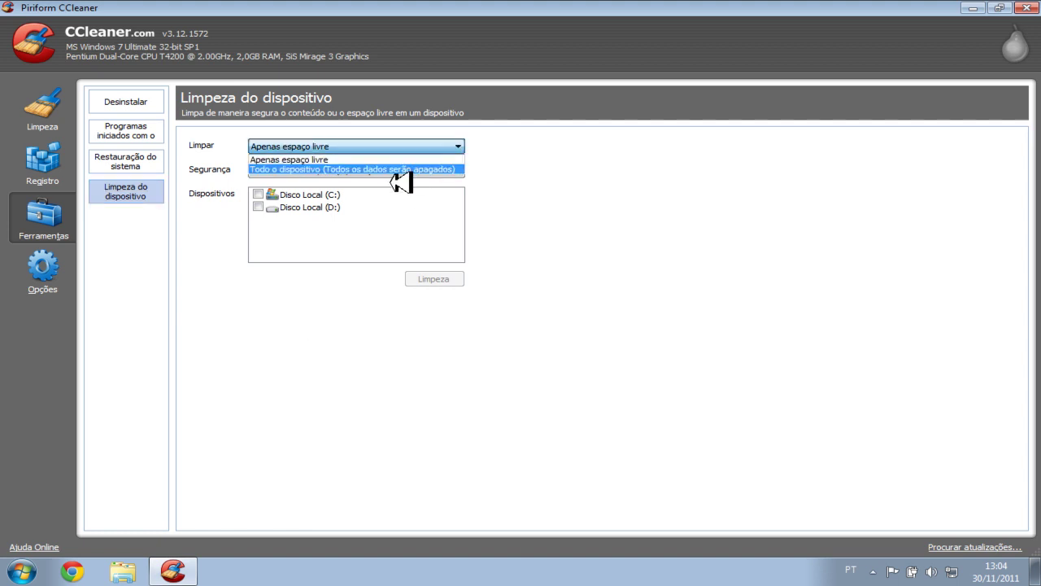
left_click(466, 143)
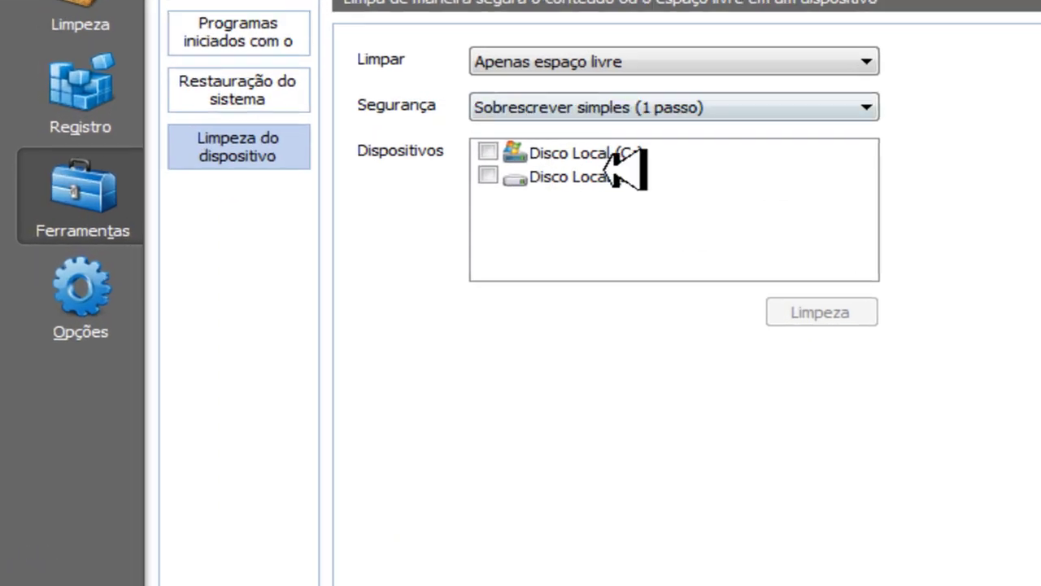
left_click(494, 154)
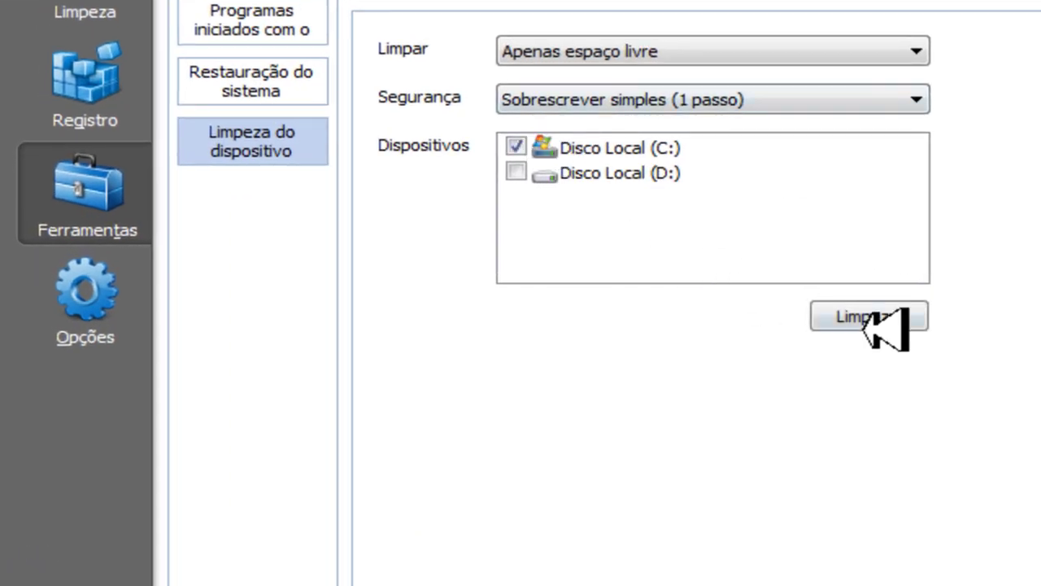
left_click(516, 149)
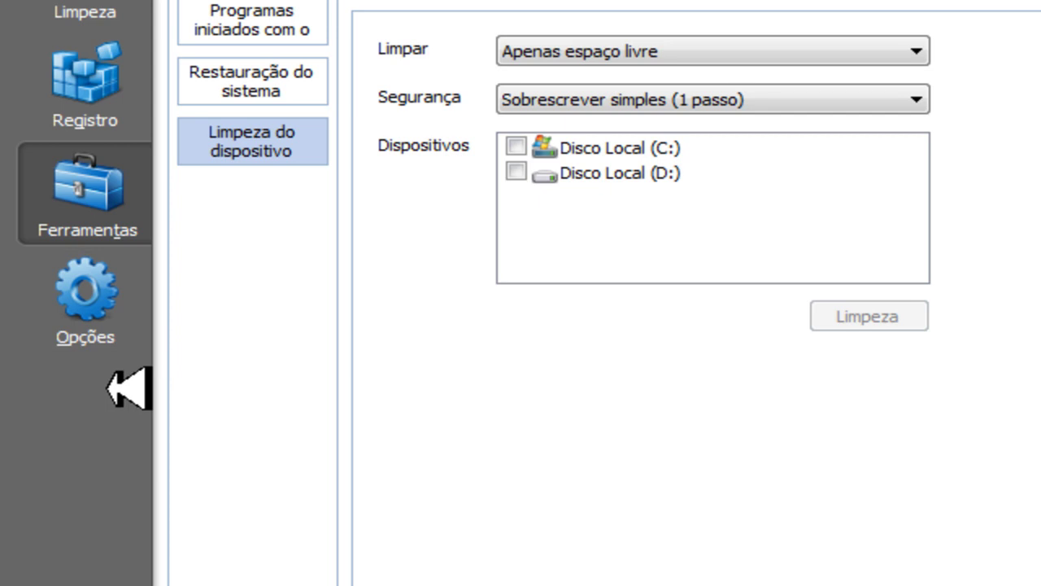
Review the program's options, covering the basic settings, cookies, included files, excluded files and advanced settings.
left_click(97, 302)
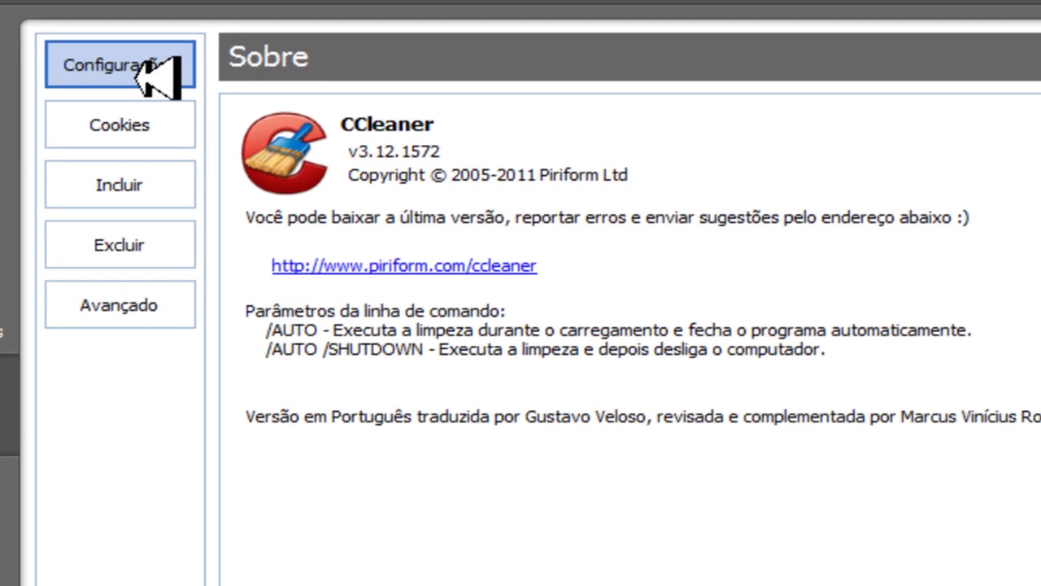
left_click(273, 0)
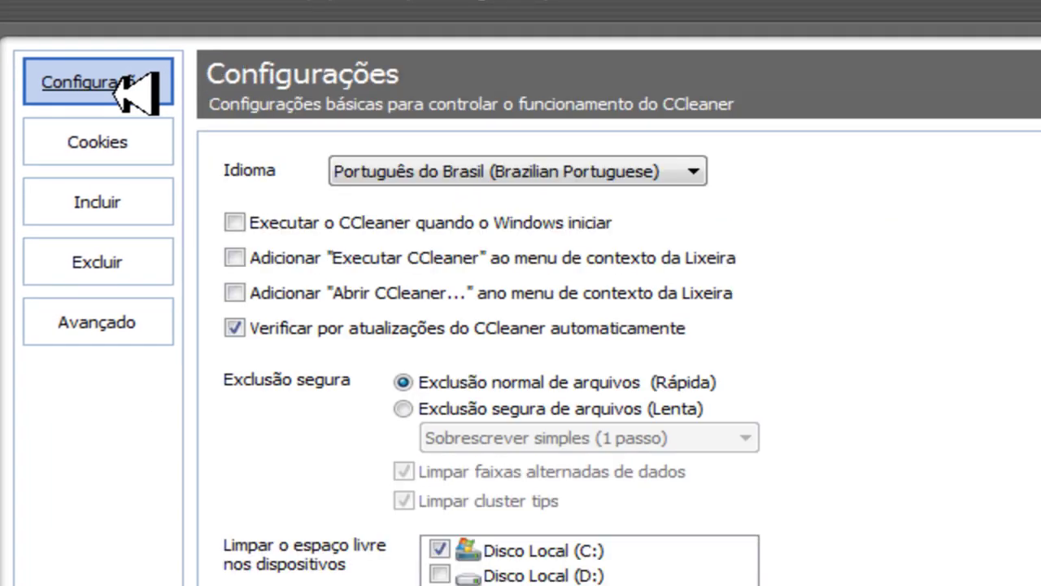
left_click(108, 140)
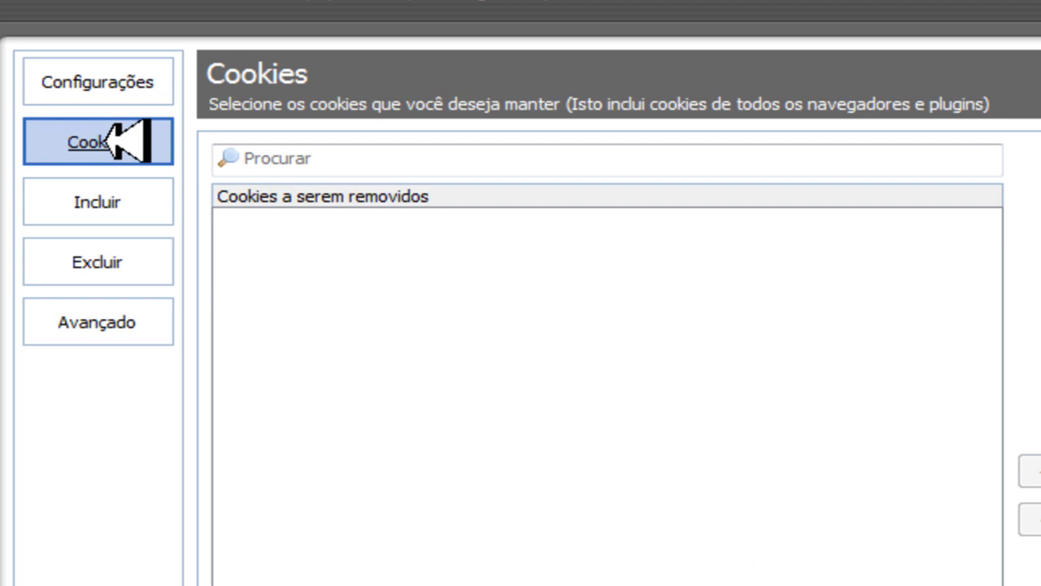
left_click(126, 203)
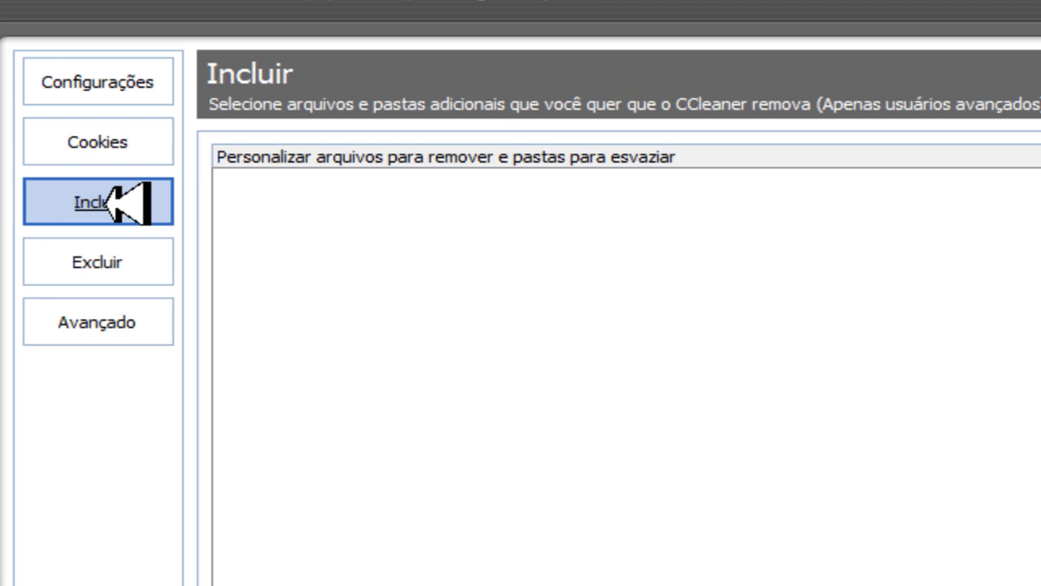
left_click(102, 274)
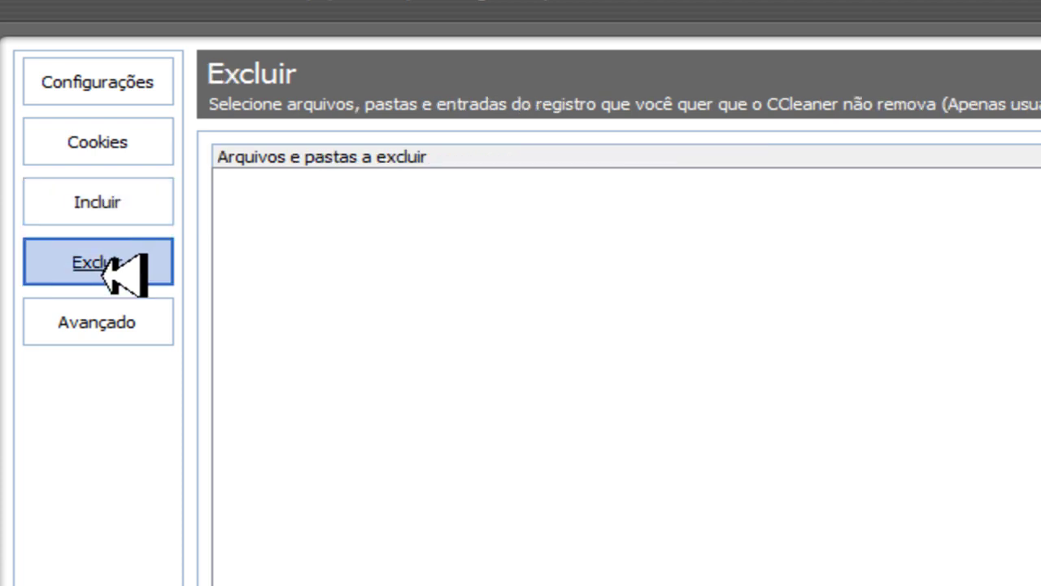
left_click(126, 322)
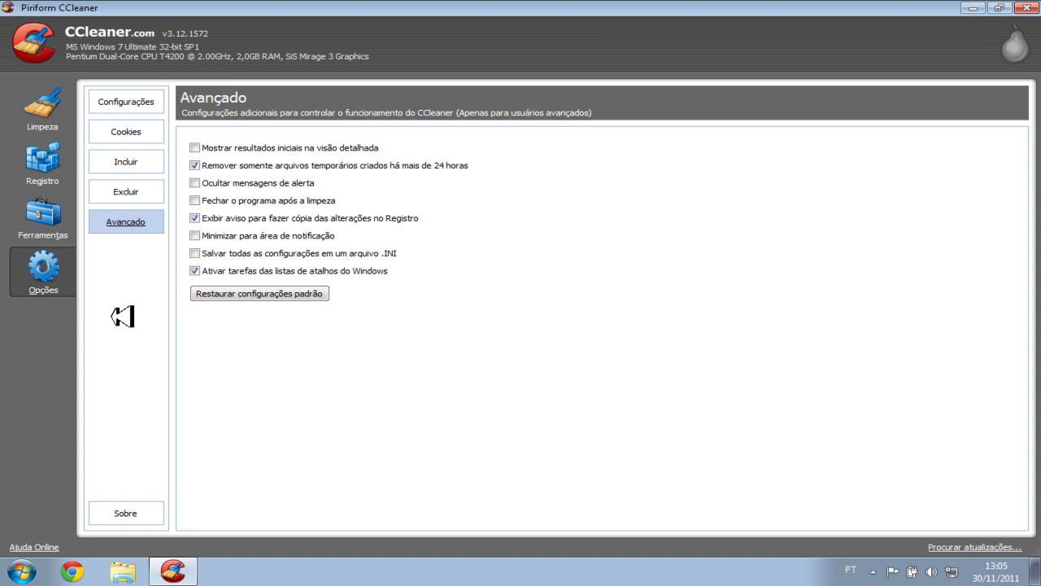
Return to the file cleaner and close CCleaner.
left_click(67, 99)
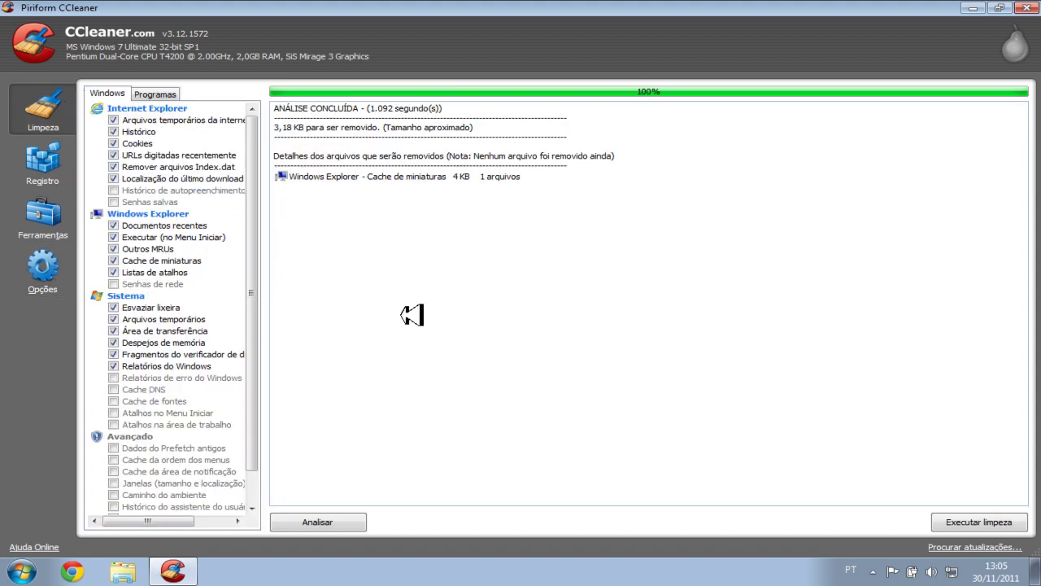
left_click(1031, 7)
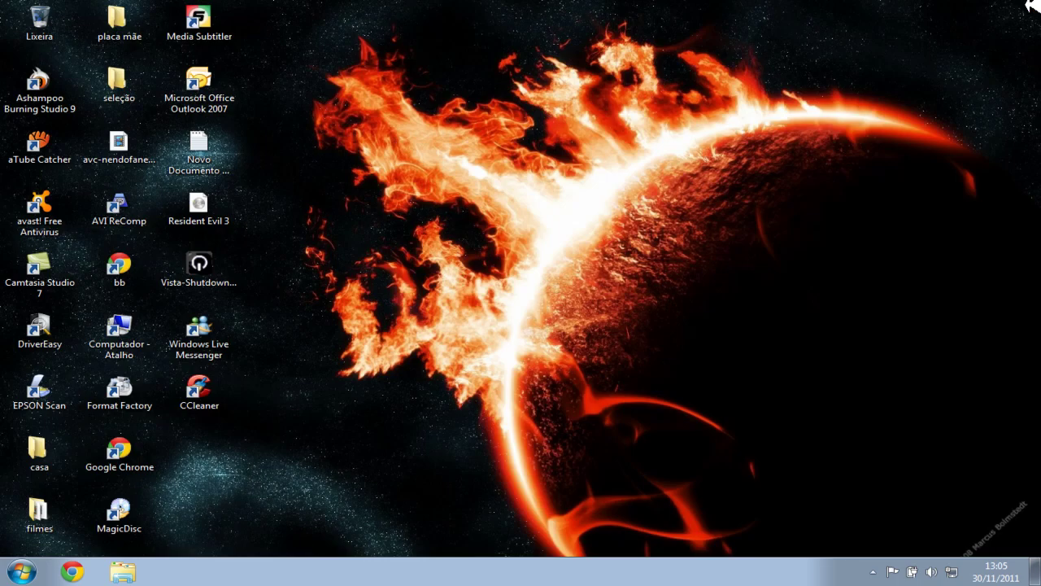
left_click(380, 369)
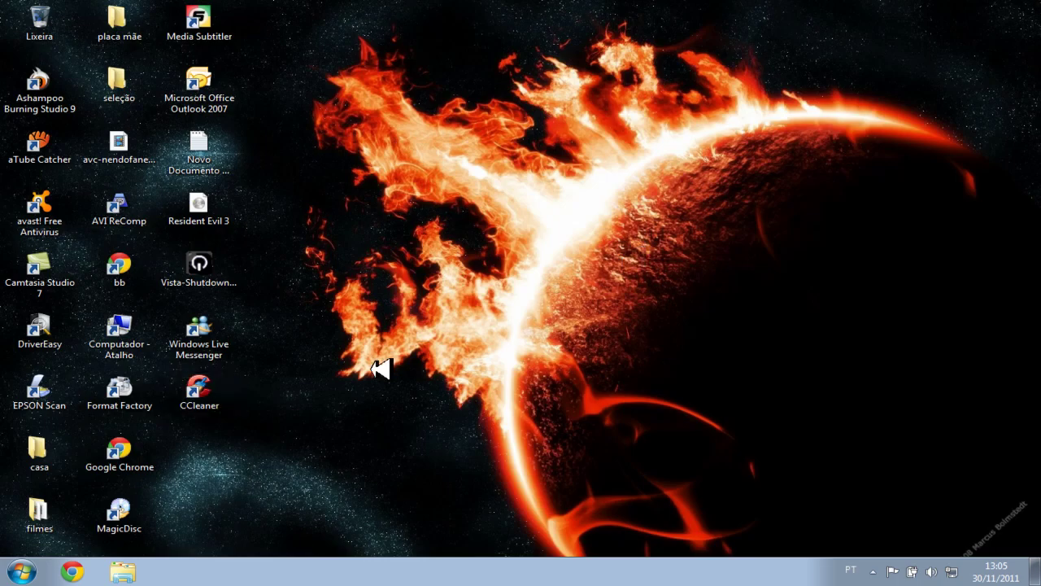